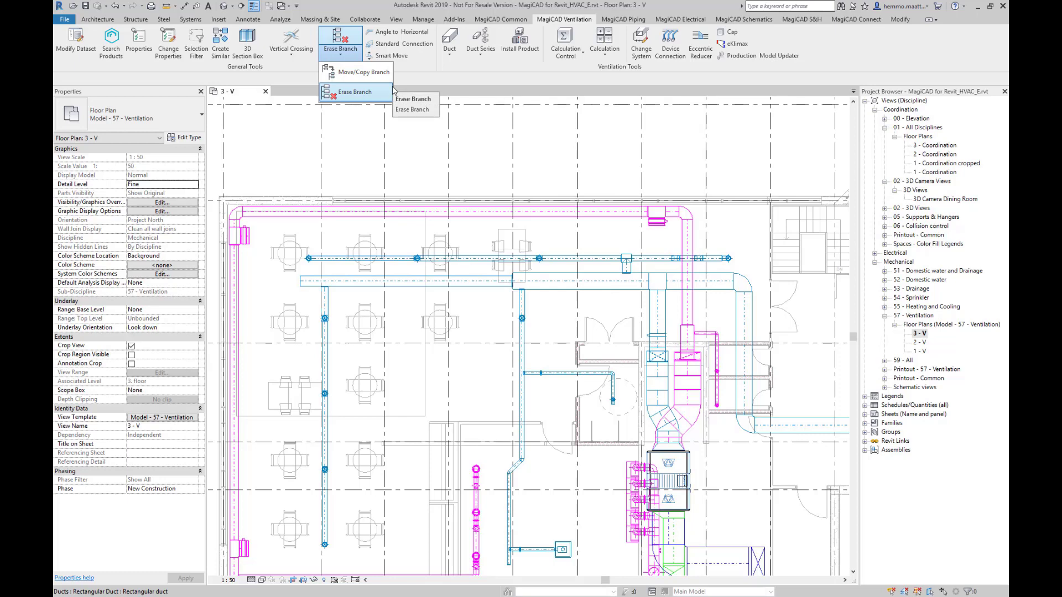
scroll(755, 328, "up", 2)
scroll(756, 328, "up", 2)
- Erase the short duct branch beside the vertical pink pipe with Erase Branch
left_click(340, 40)
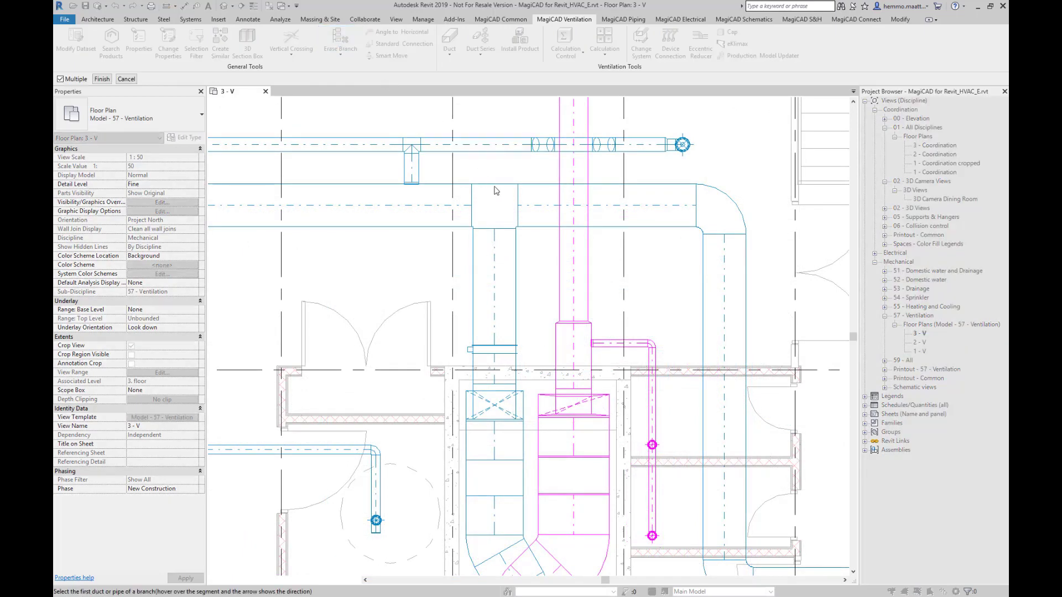
left_click(613, 348)
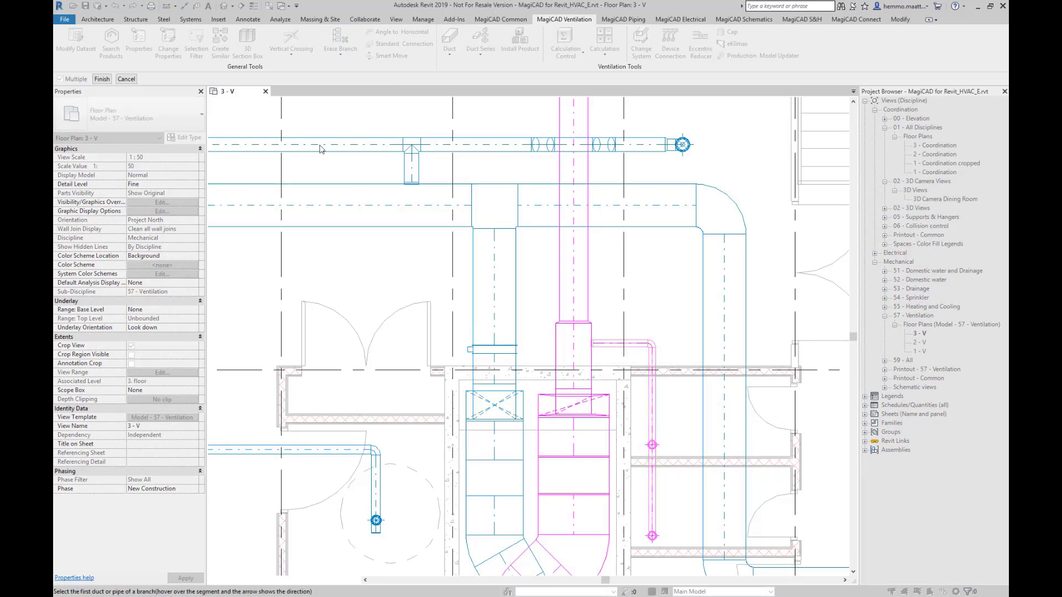
left_click(101, 79)
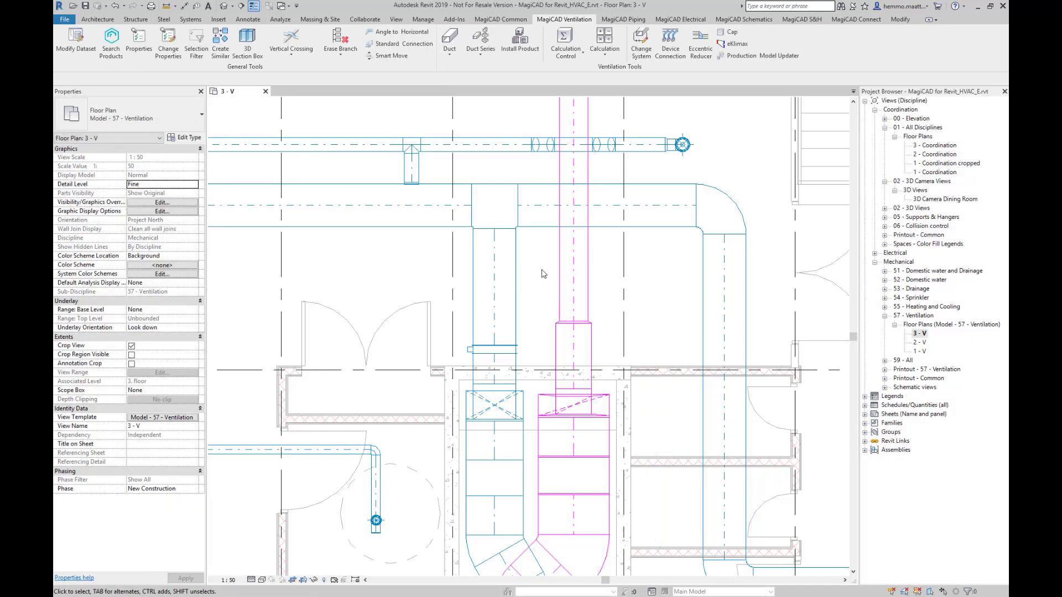
- Erase the top round duct run with Erase Branch
left_click(340, 40)
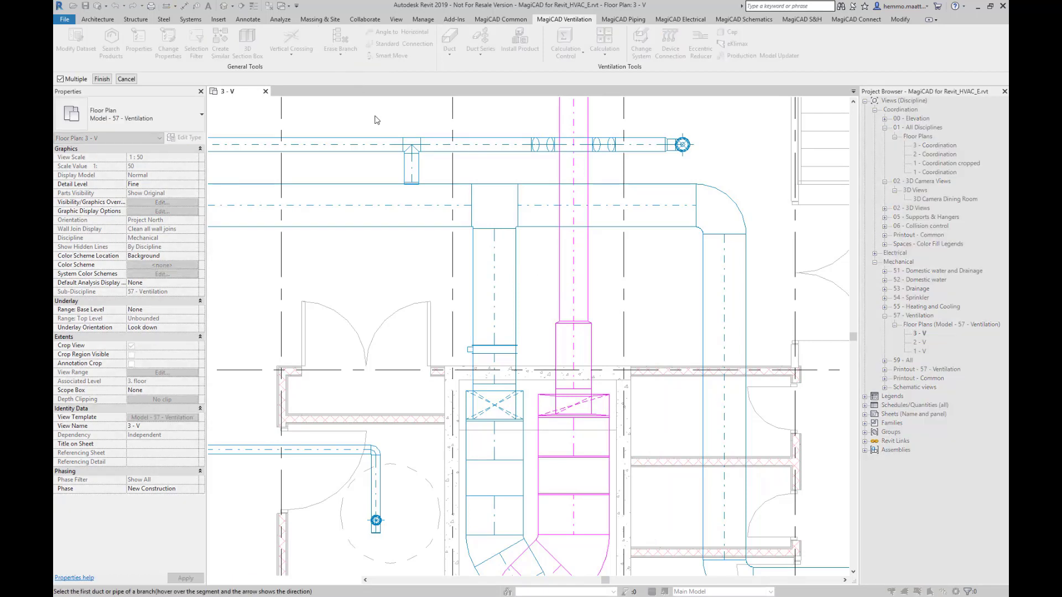
left_click(432, 150)
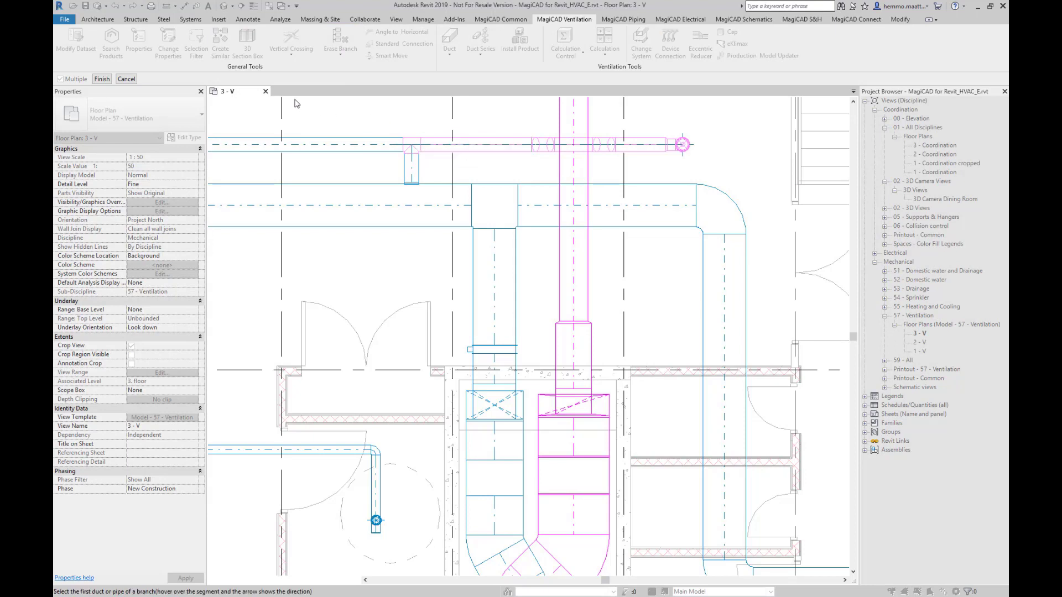
left_click(103, 79)
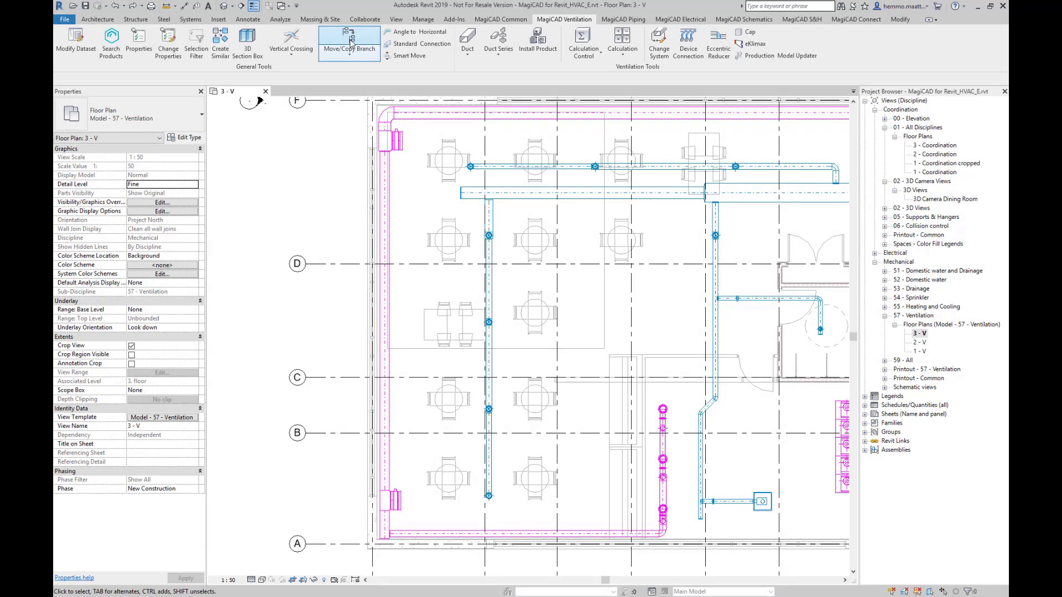
- Copy the vertical duct branch 4000 mm sideways using Move/Copy Branch with accurate placement
left_click(350, 42)
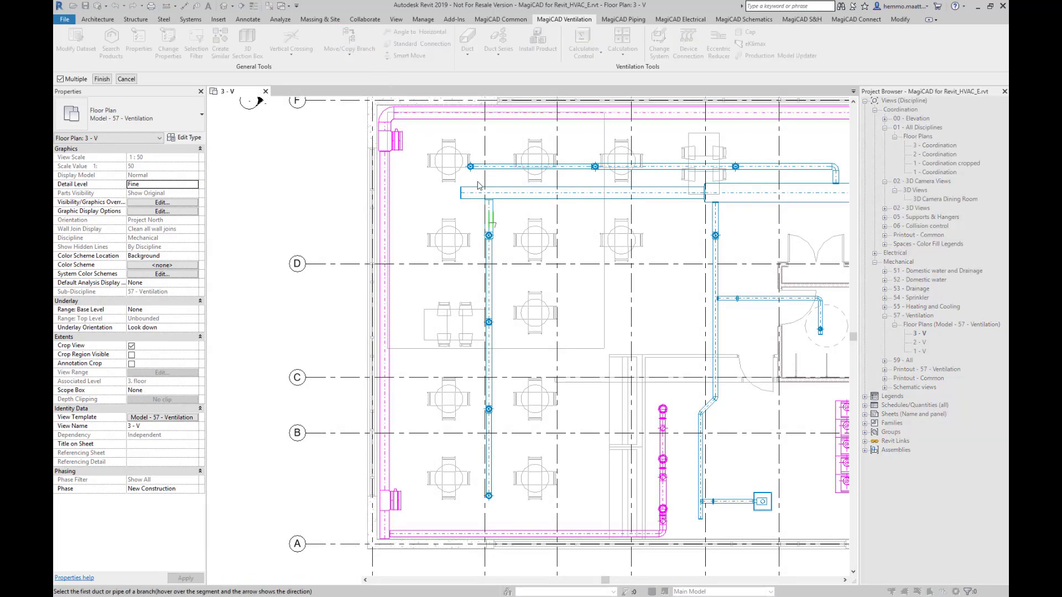
left_click(490, 218)
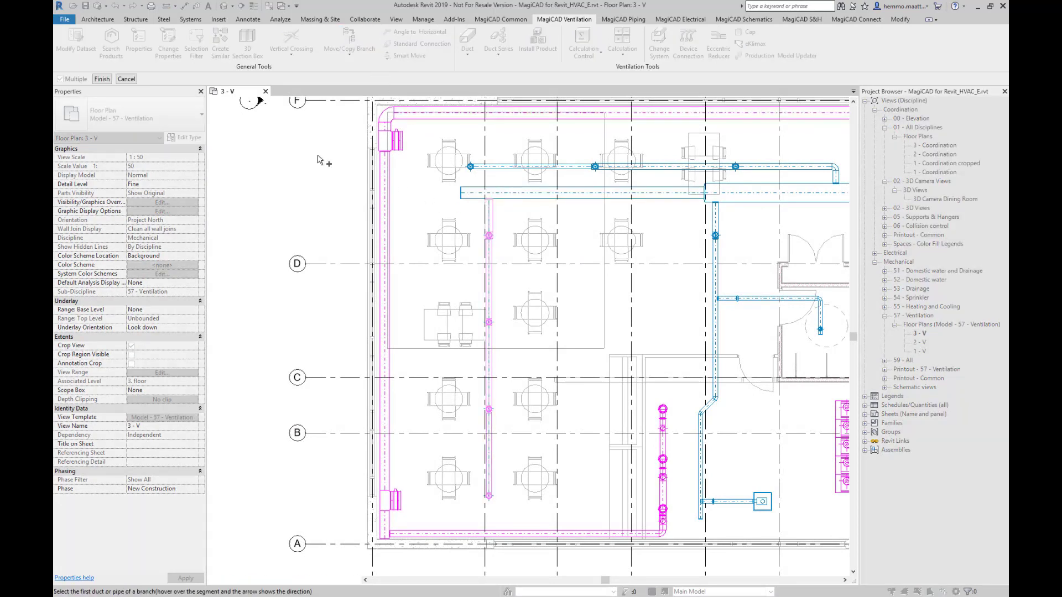
left_click(101, 79)
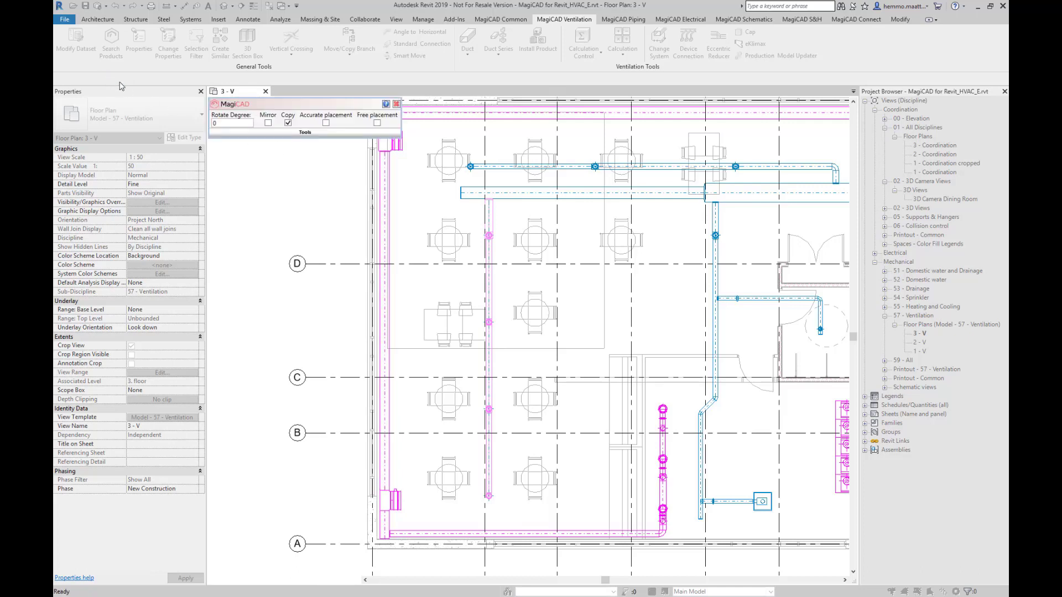
left_click(327, 123)
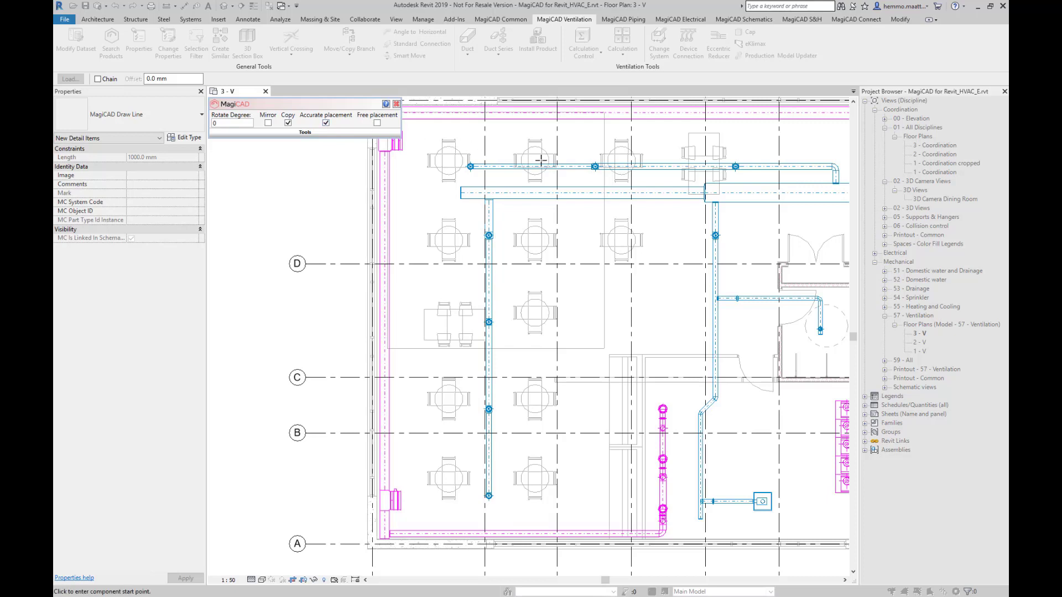
left_click(681, 194)
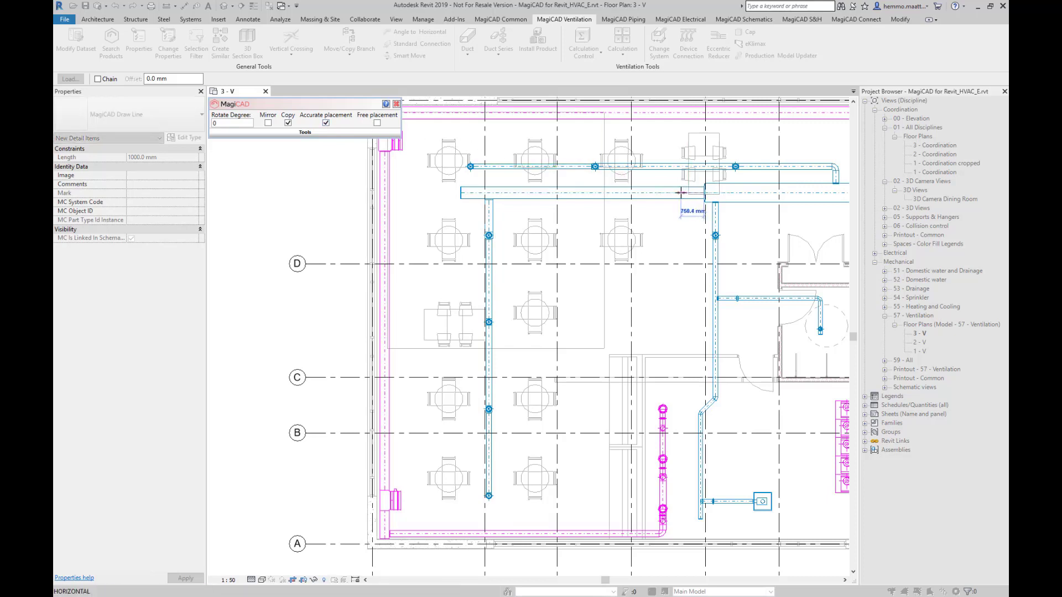
type("4000")
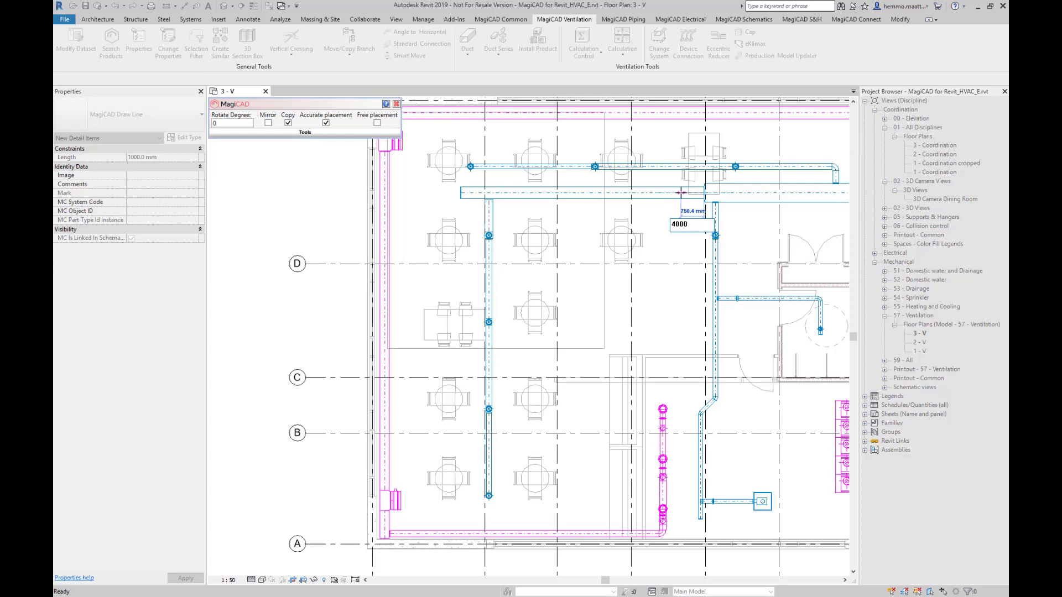
key("Return")
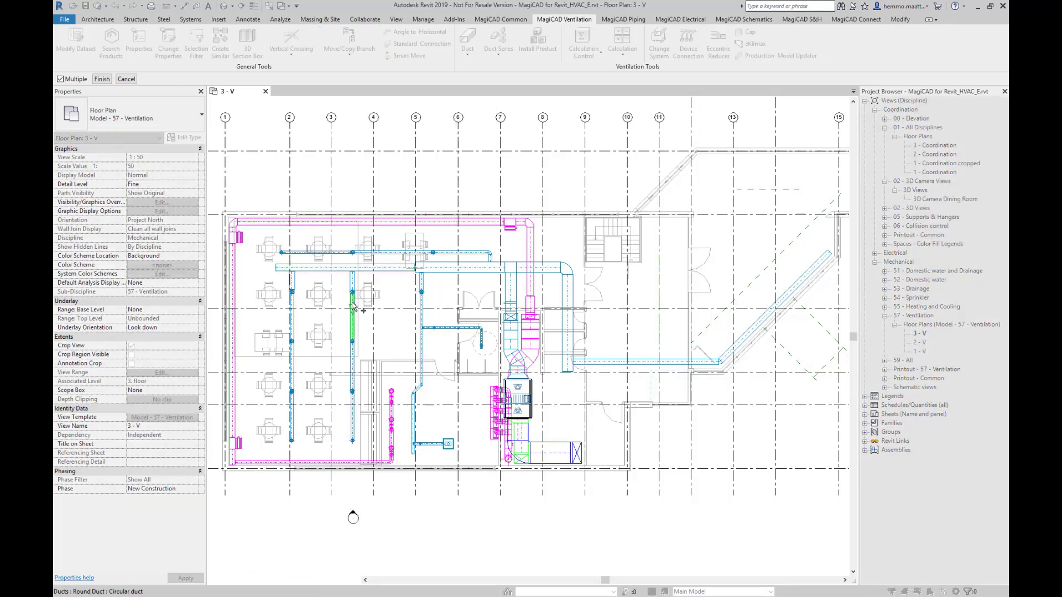
- Copy the vertical duct branch at 225° along the diagonal duct using accurate start and end points
left_click(352, 319)
left_click(101, 79)
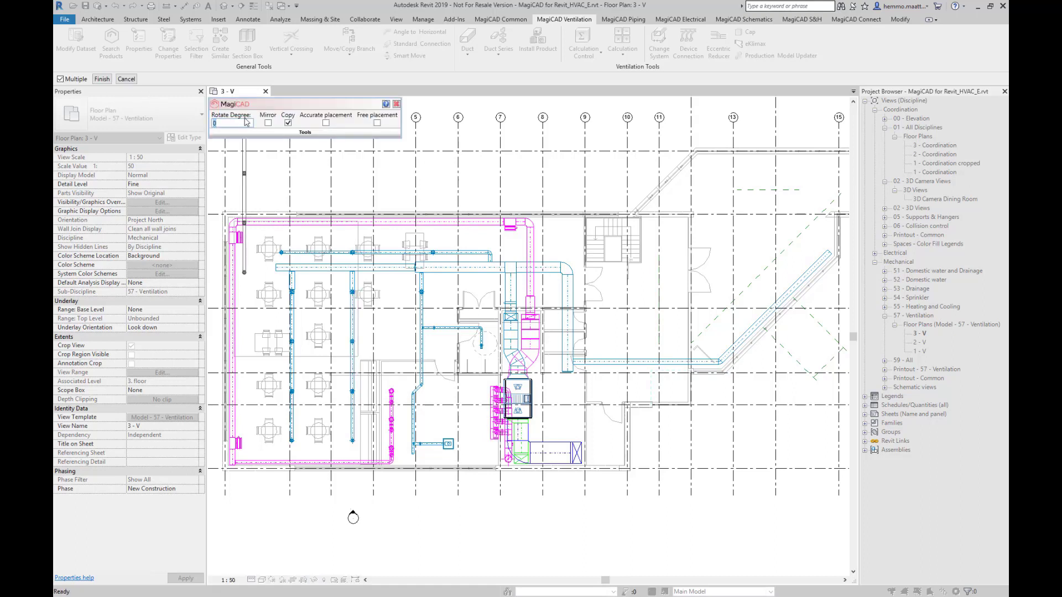
left_click(329, 126)
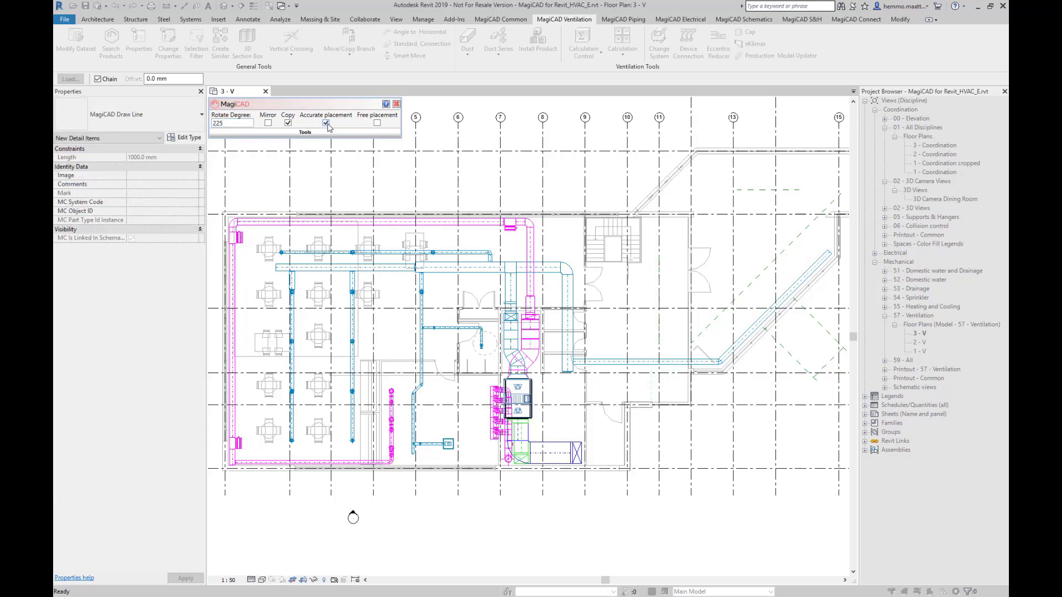
left_click(803, 264)
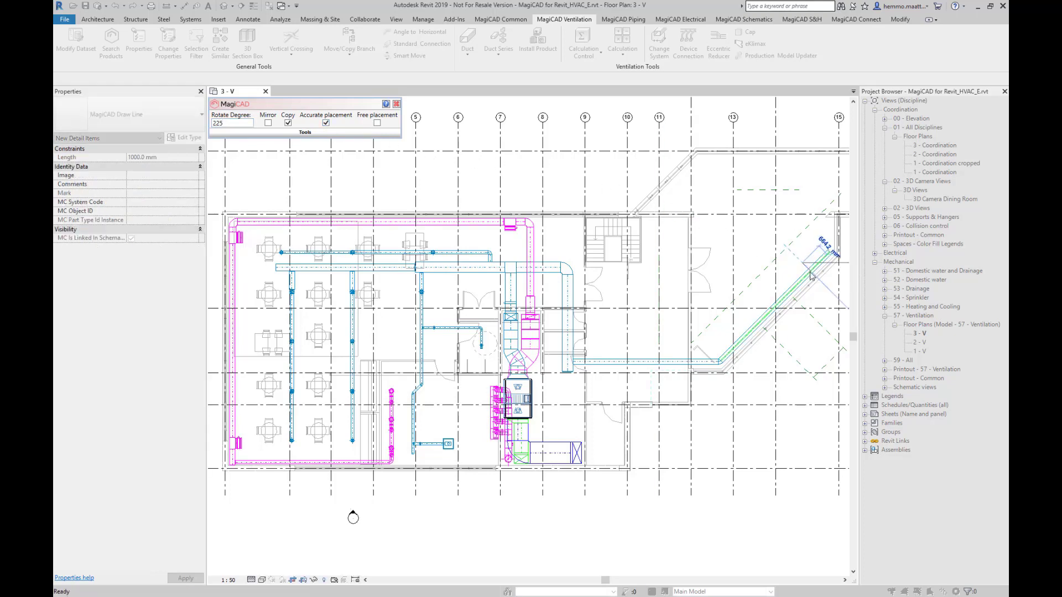
left_click(705, 165)
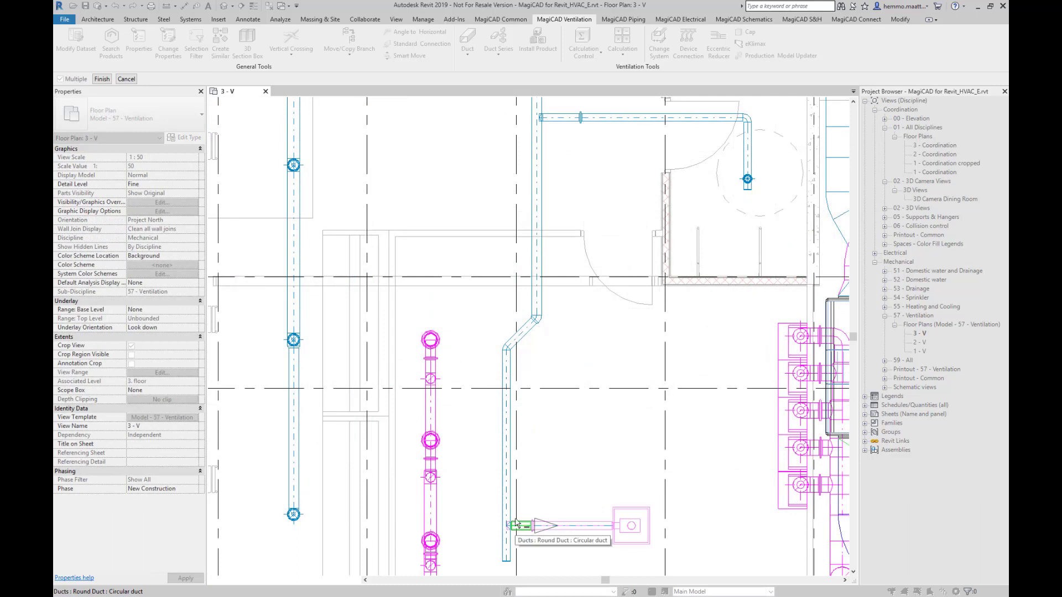
- Move the lower terminal branch, mirrored and accurately placed, onto the upper vertical duct
left_click(516, 527)
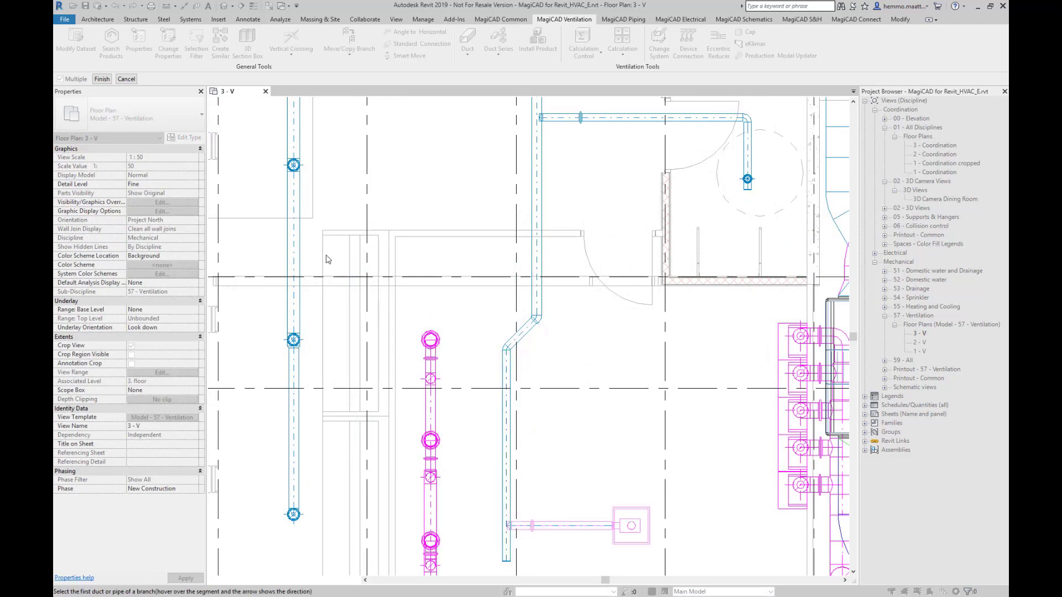
left_click(103, 78)
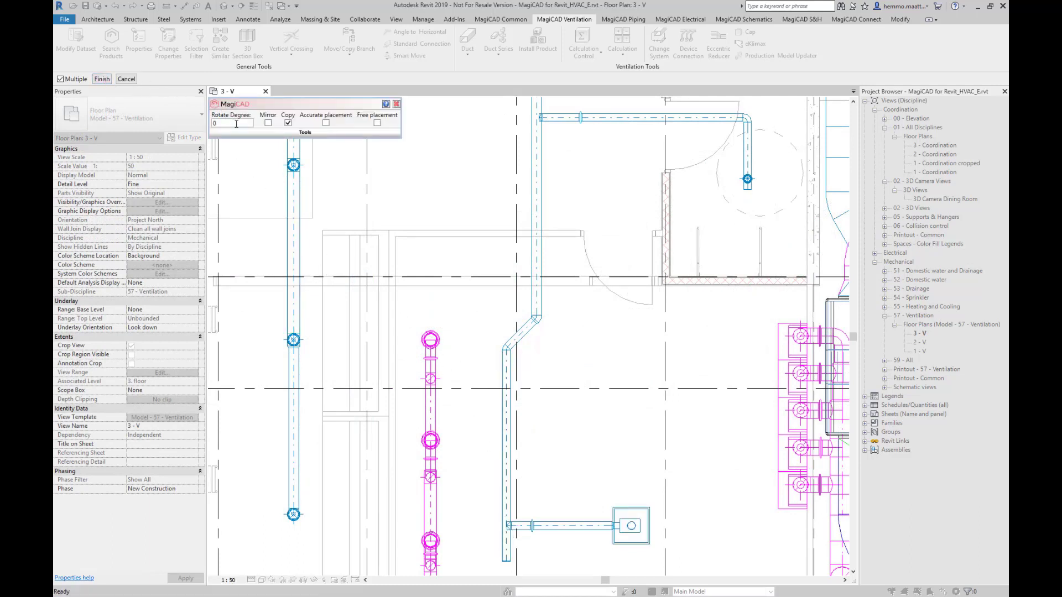
left_click(267, 123)
left_click(288, 123)
left_click(325, 123)
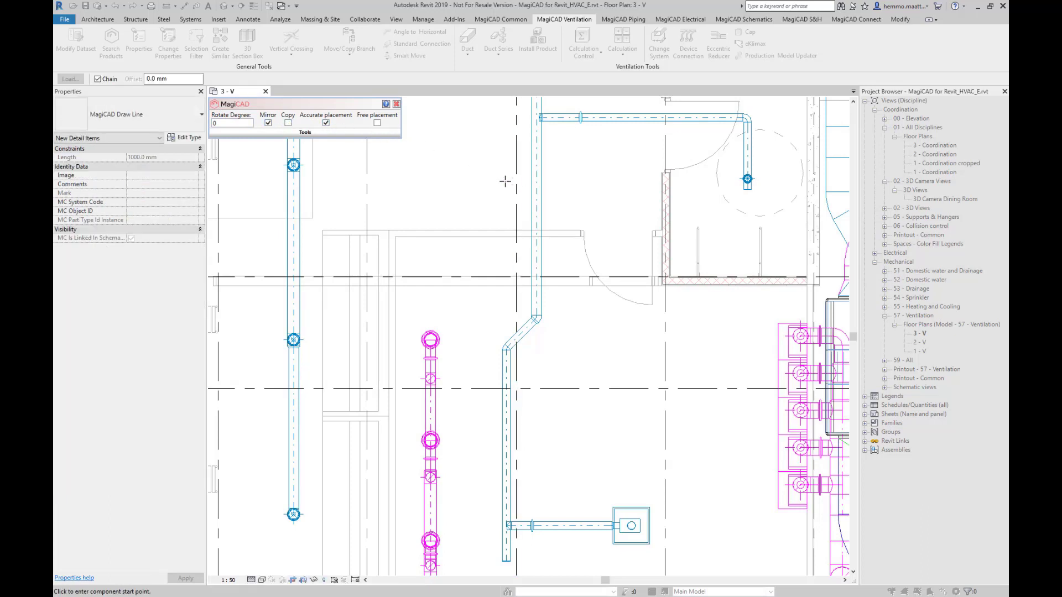
left_click(531, 180)
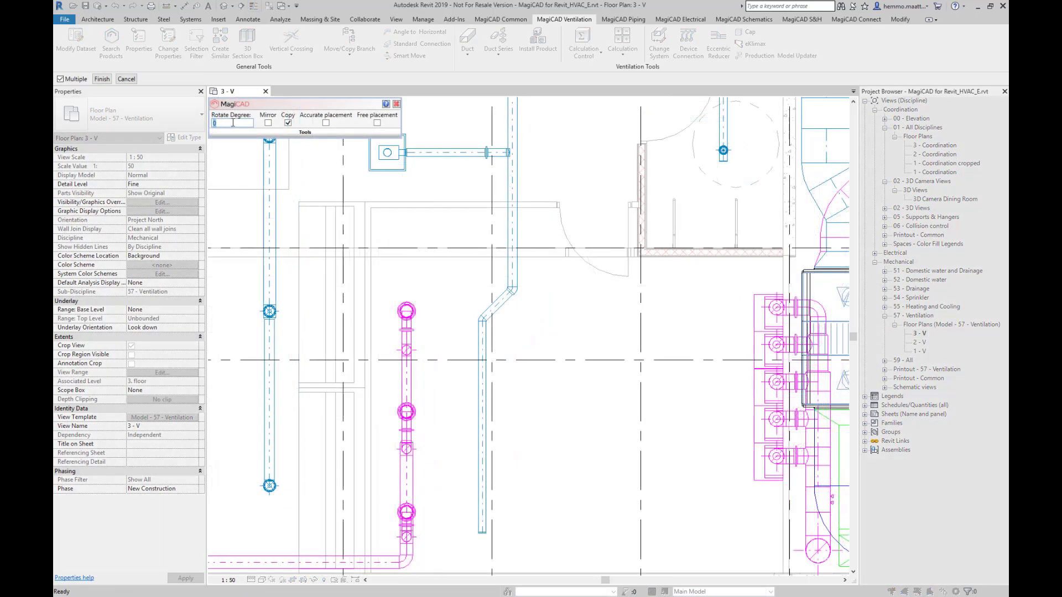
type("18")
- With free placement on, place three 180°-rotated terminal branch copies along the vertical duct
left_click(378, 123)
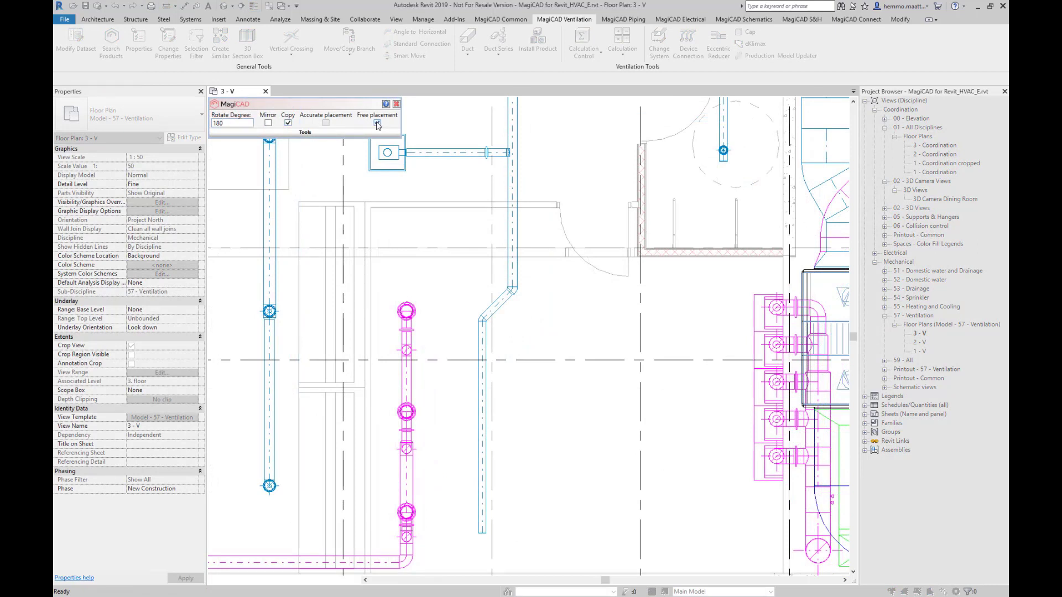
left_click(496, 533)
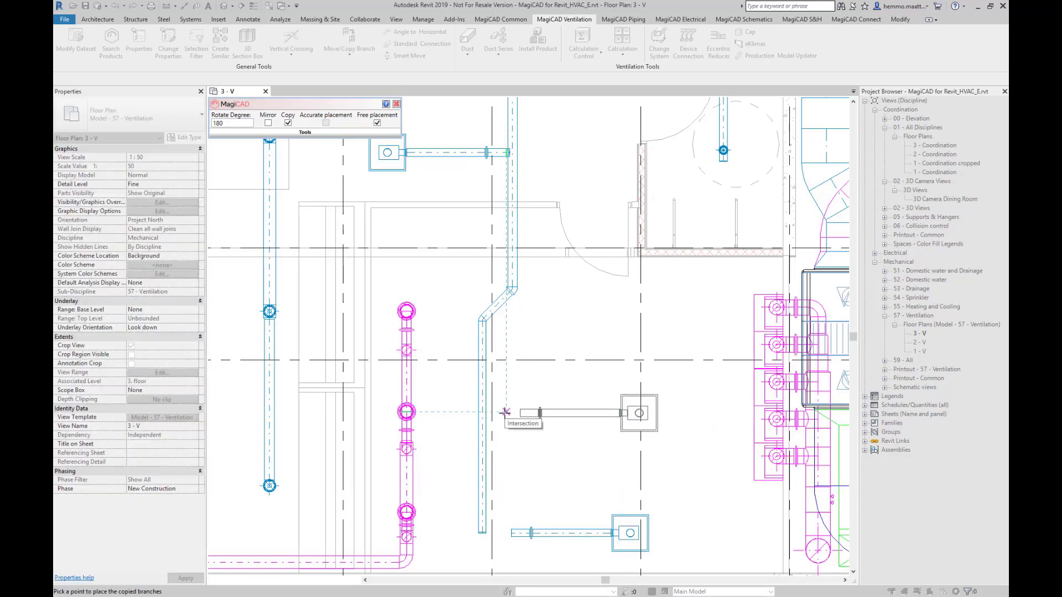
left_click(504, 412)
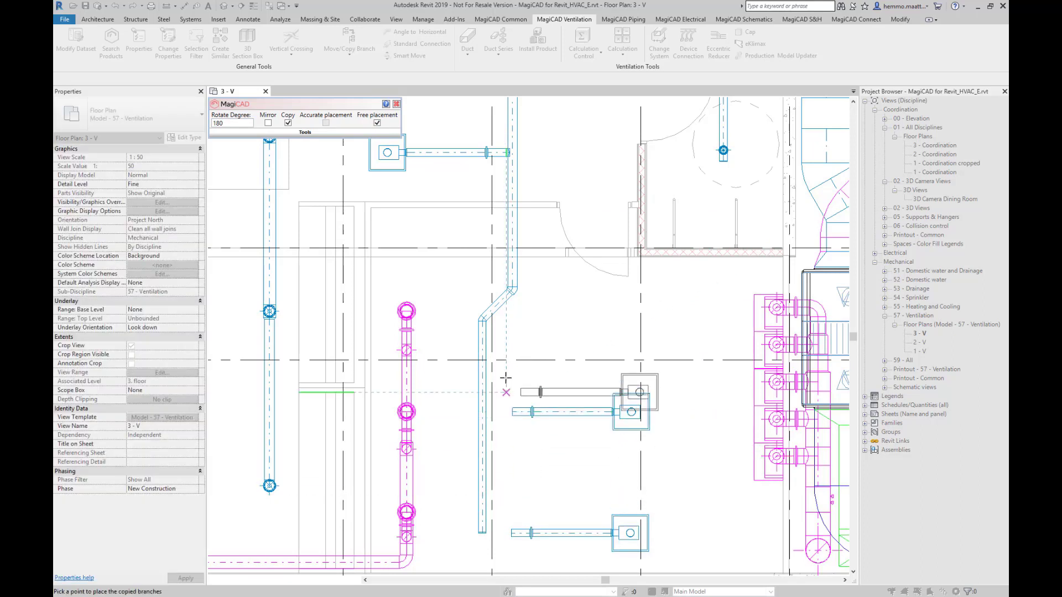
left_click(504, 332)
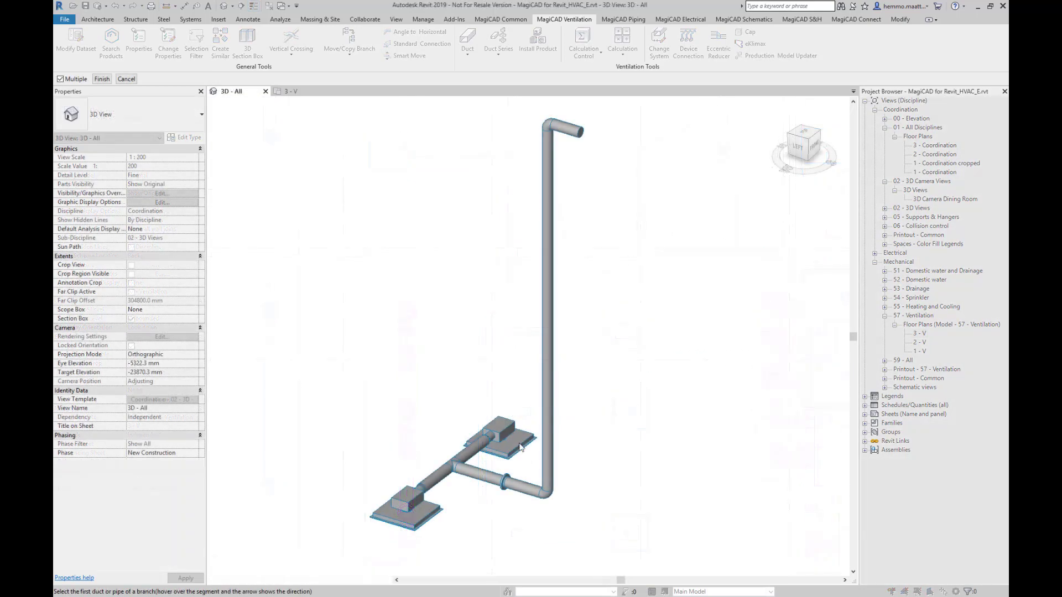
- In the 3D view, select the terminal branch segments and copy them up onto the vertical riser
left_click(537, 496)
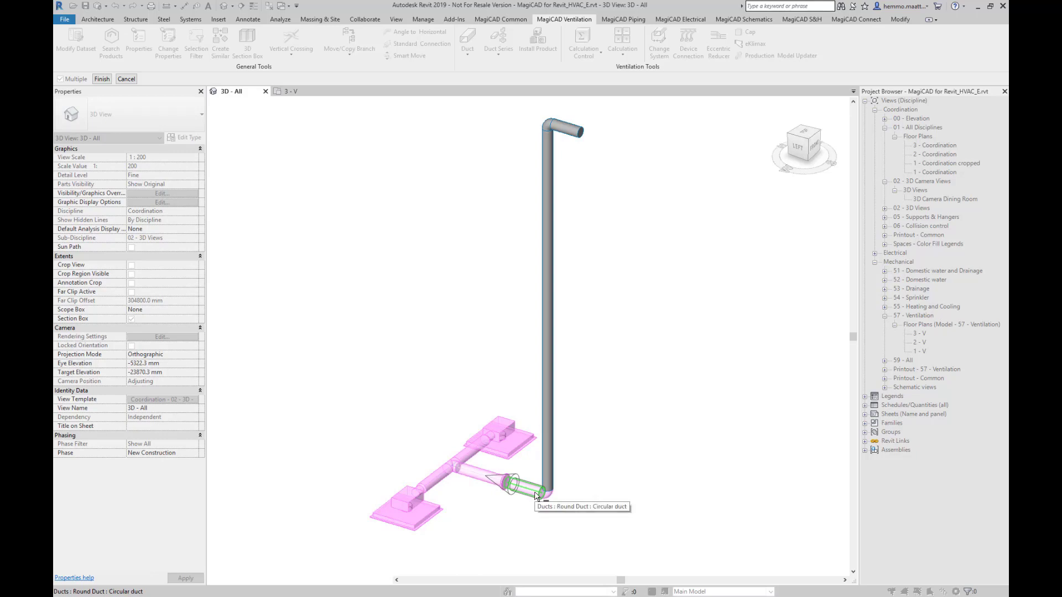
left_click(537, 496)
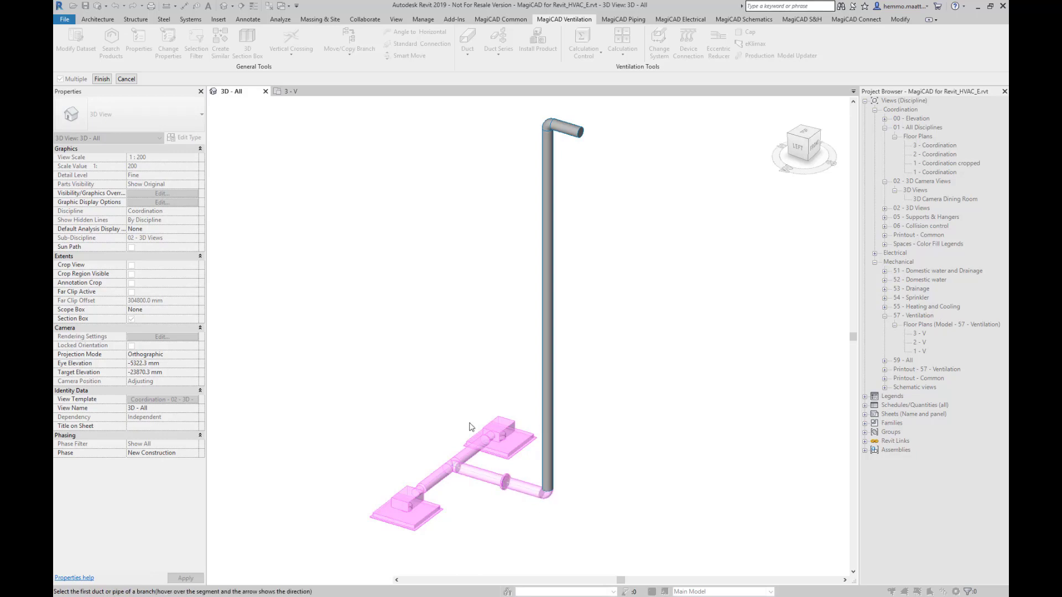
left_click(101, 79)
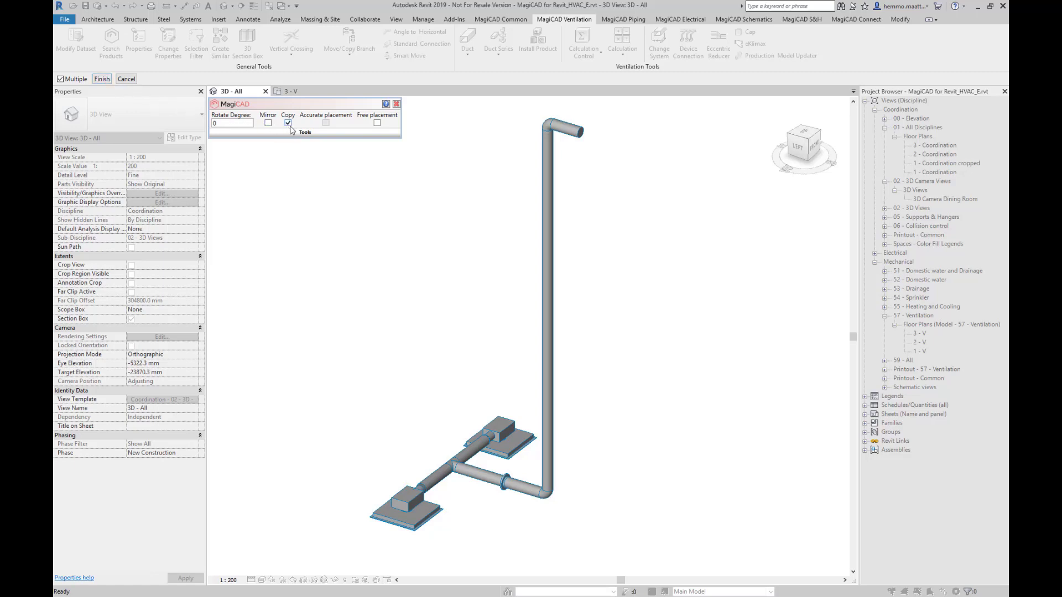
left_click(548, 255)
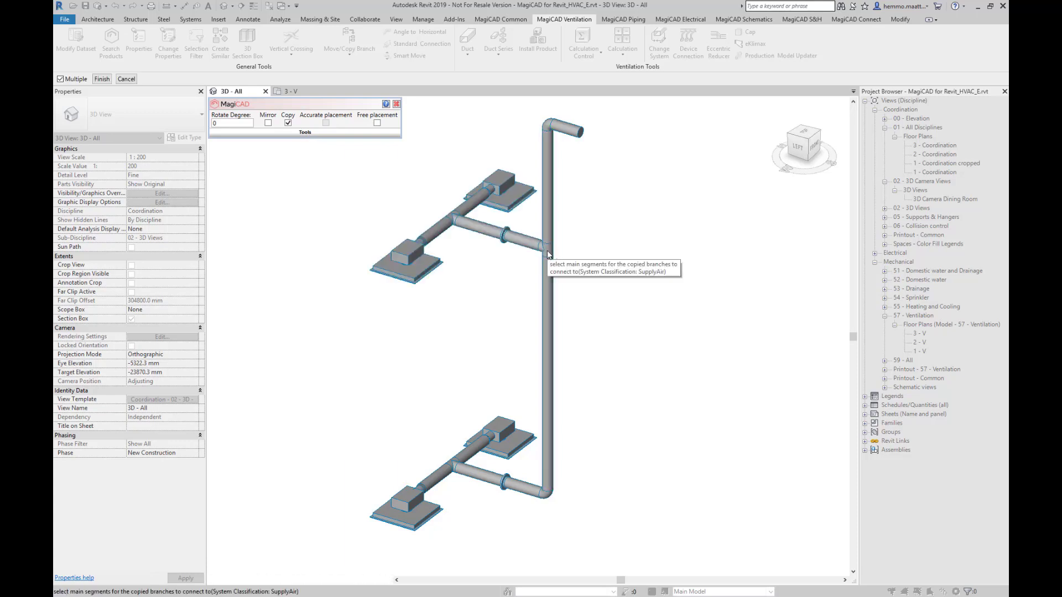
- Finish the branch copy, then Smart Move the upper branch to 5500 mm offset without collar adjustment
left_click(547, 255)
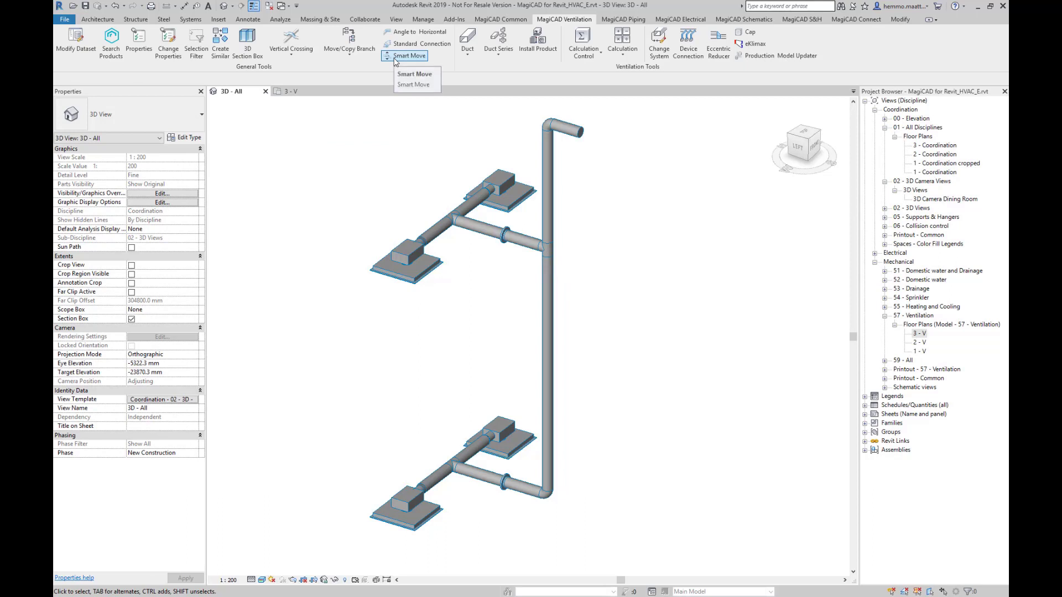
left_click(395, 59)
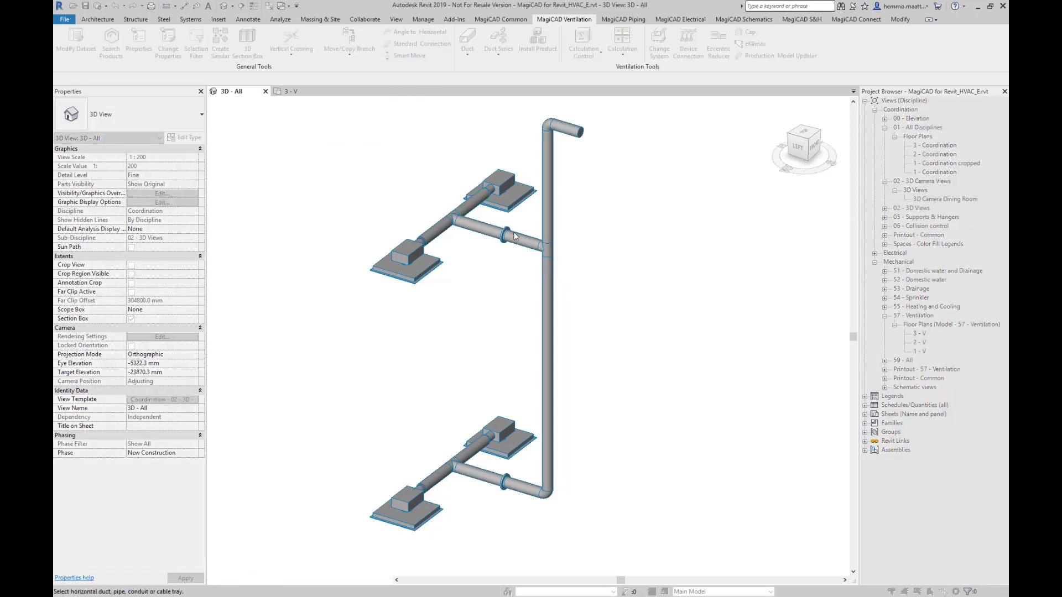
left_click(519, 242)
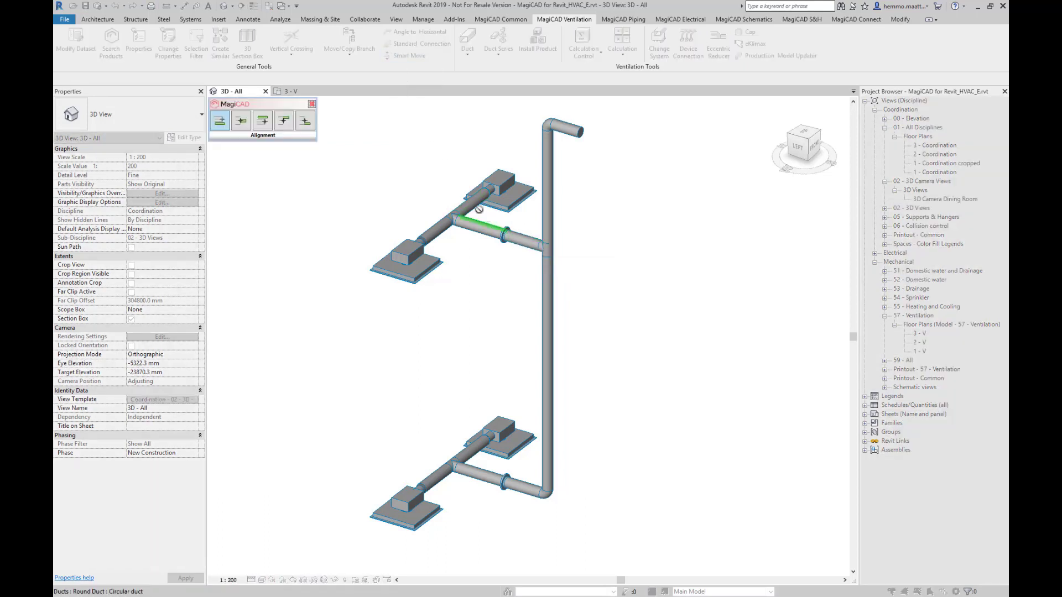
key("Escape")
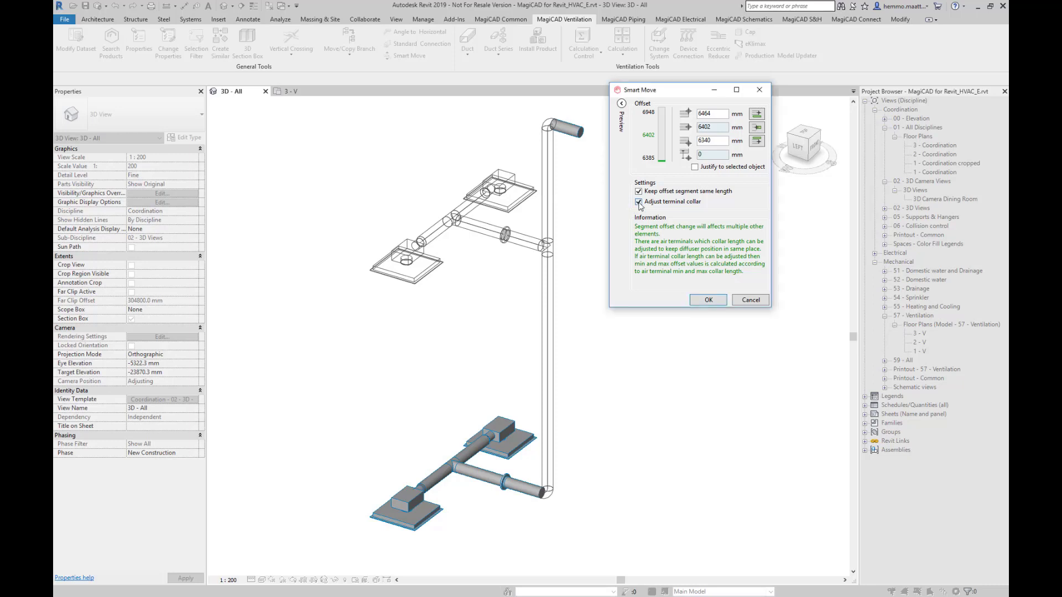
left_click(639, 202)
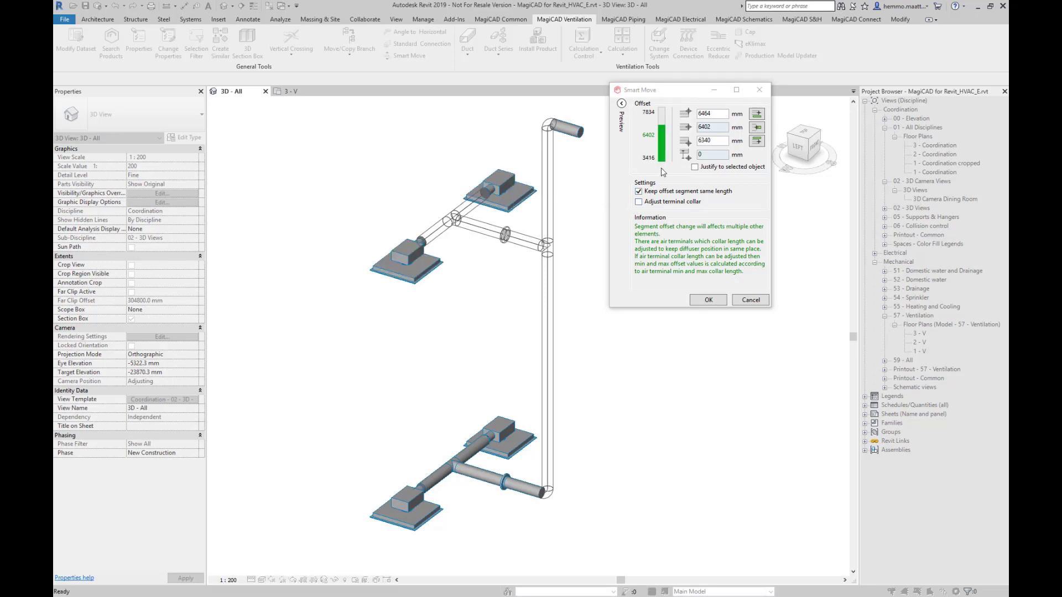
double_click(714, 128)
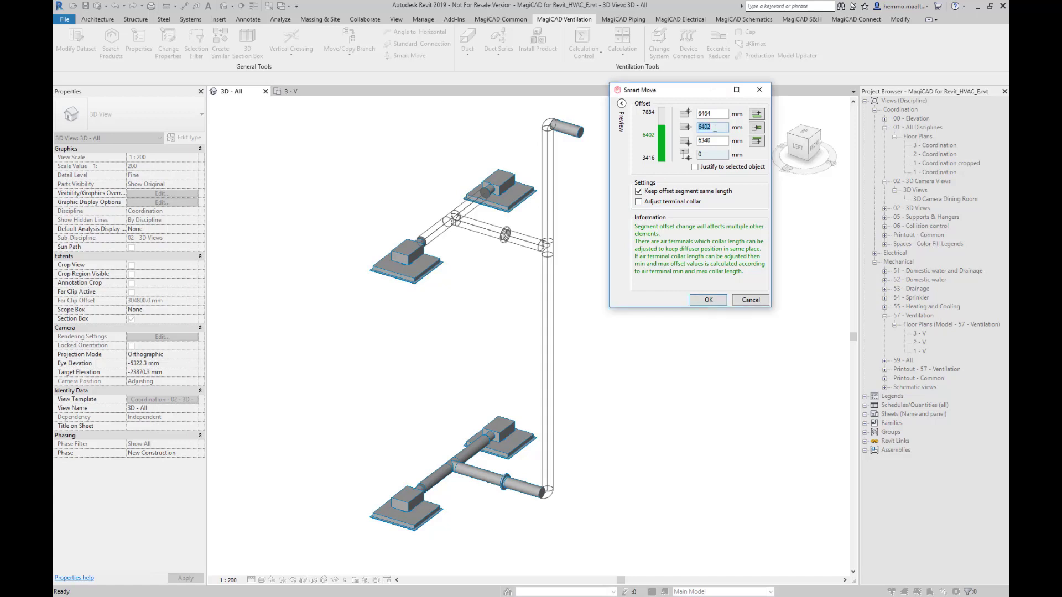
type("5500")
left_click(756, 156)
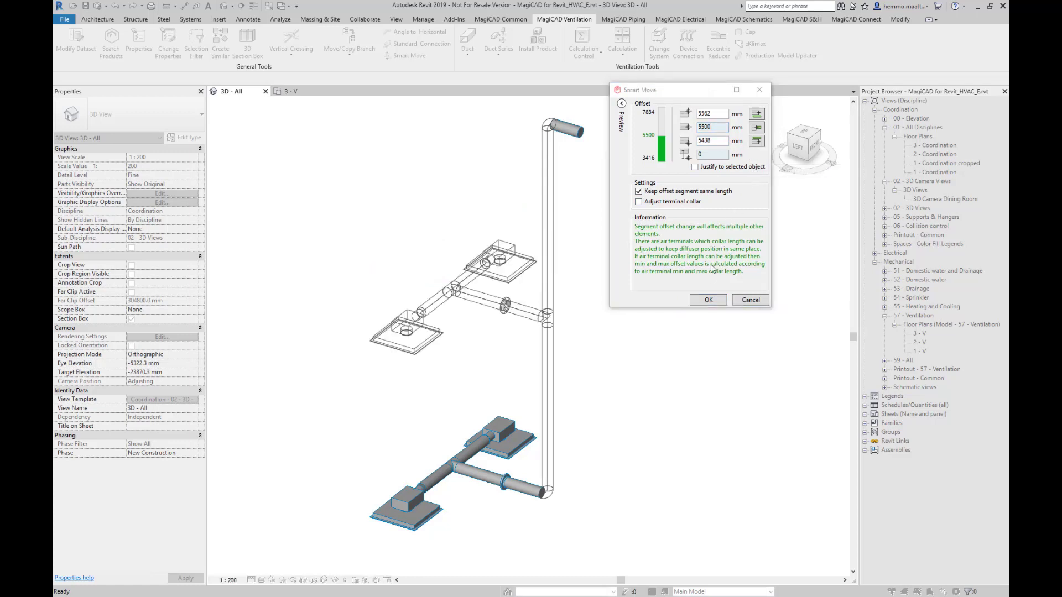
left_click(705, 301)
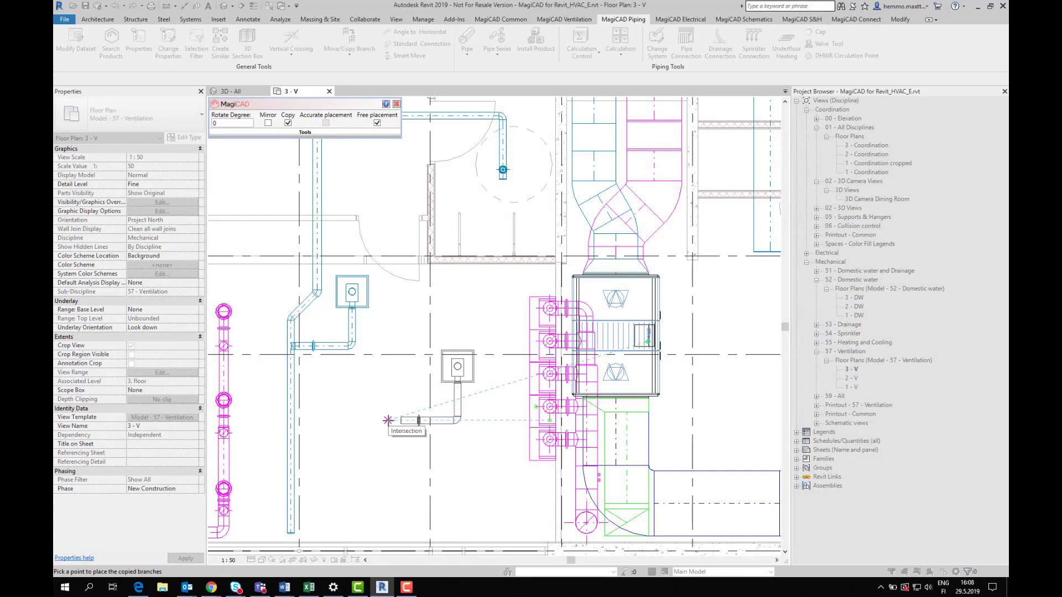
- Switch the branch copy from free to accurate placement and pick a measuring-line point in the plan
left_click(376, 123)
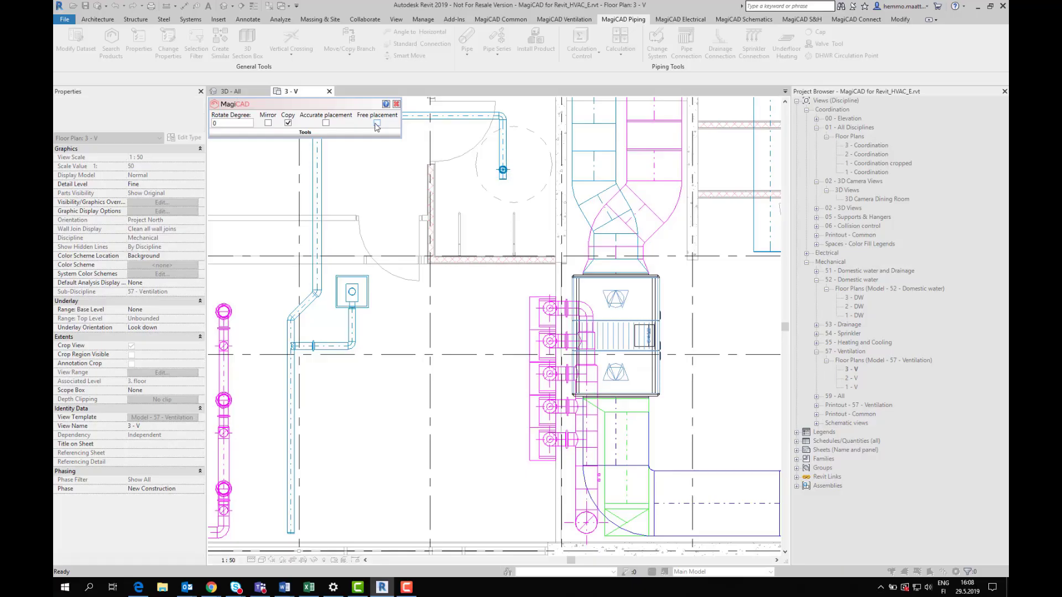
left_click(326, 124)
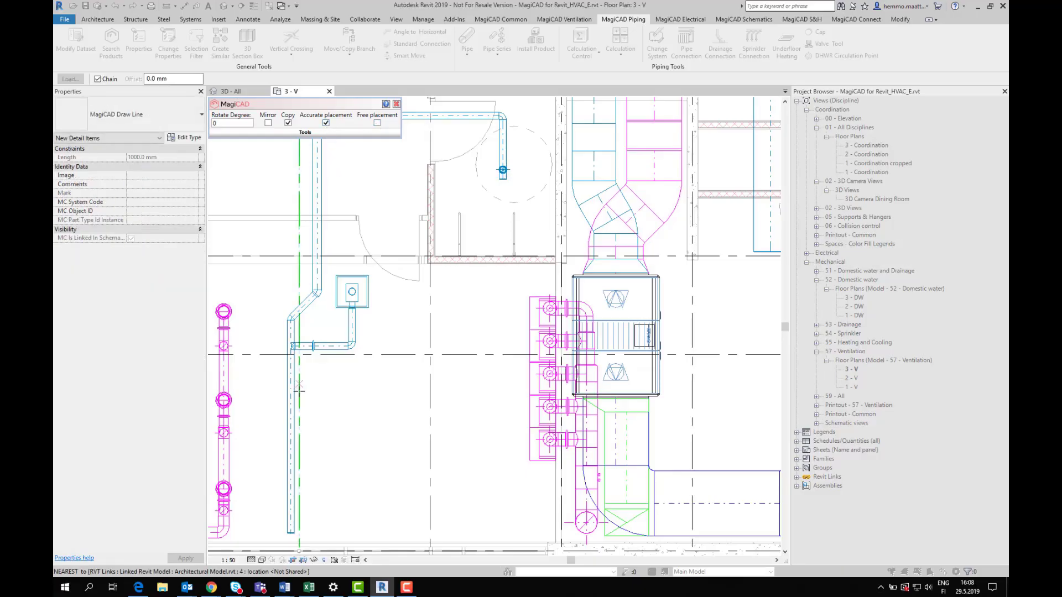
left_click(305, 437)
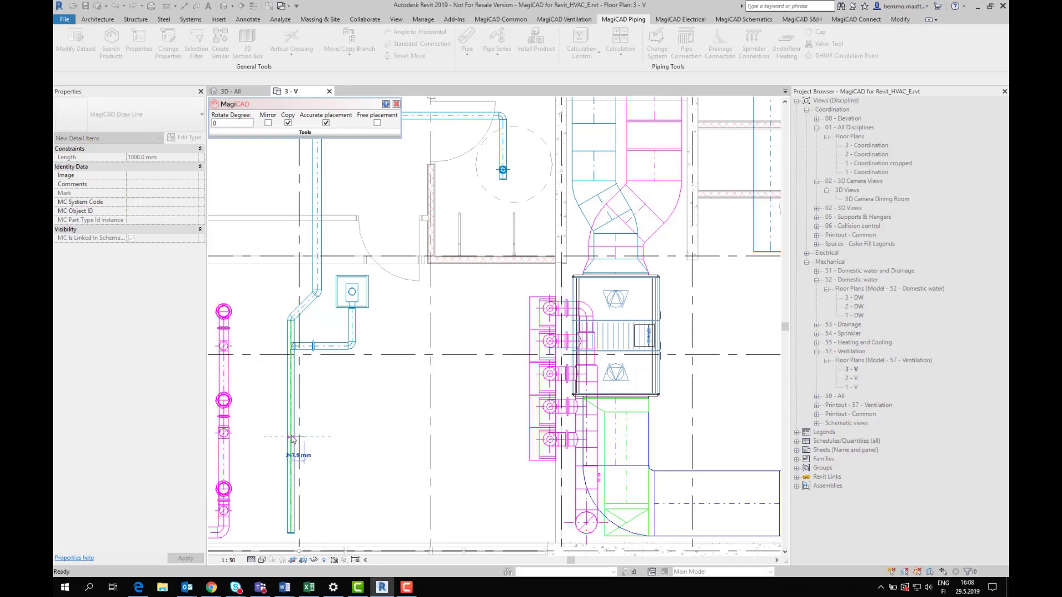